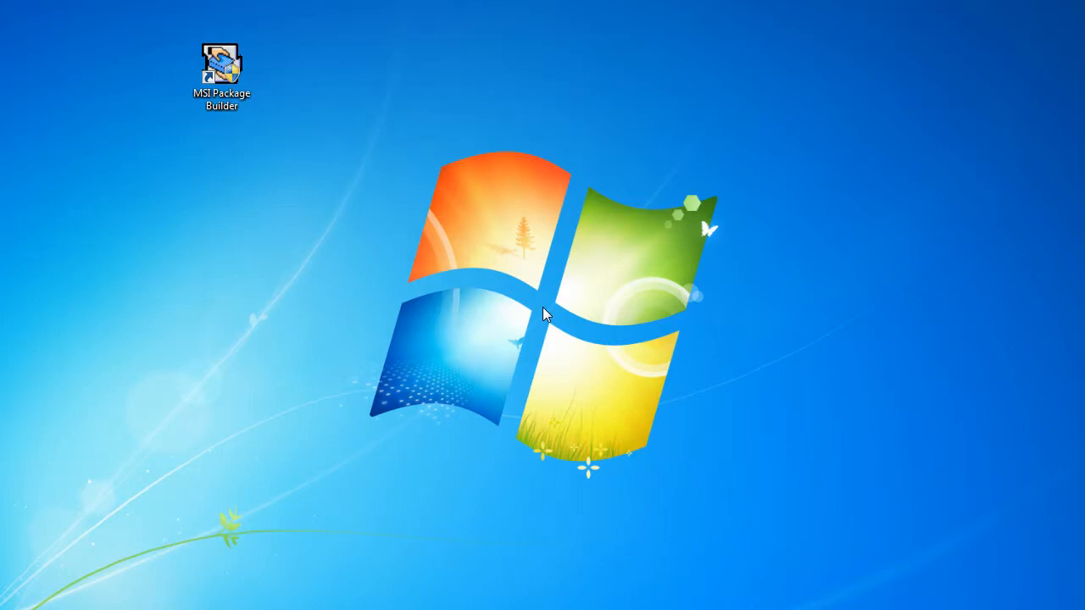
Open MSI Package Builder and start monitoring system changes into a new project named Capturing.
double_click(214, 68)
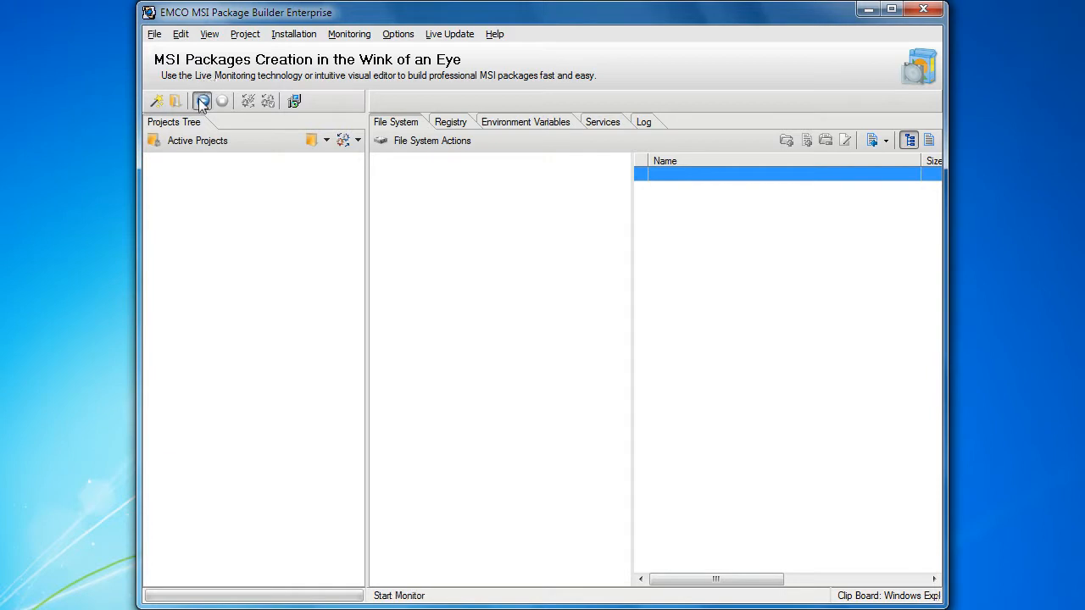
left_click(202, 102)
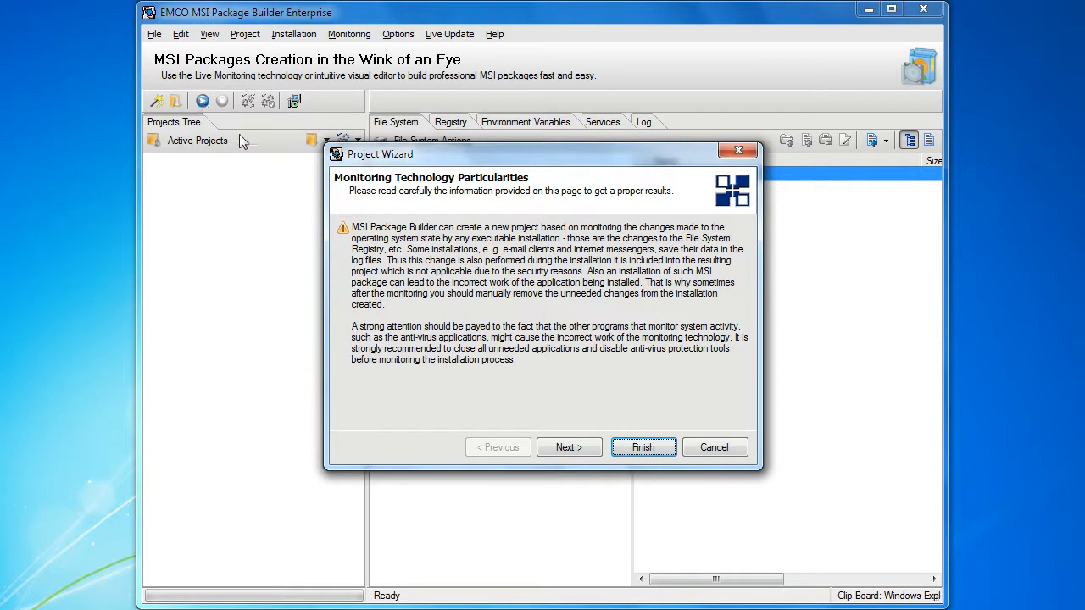
left_click(555, 450)
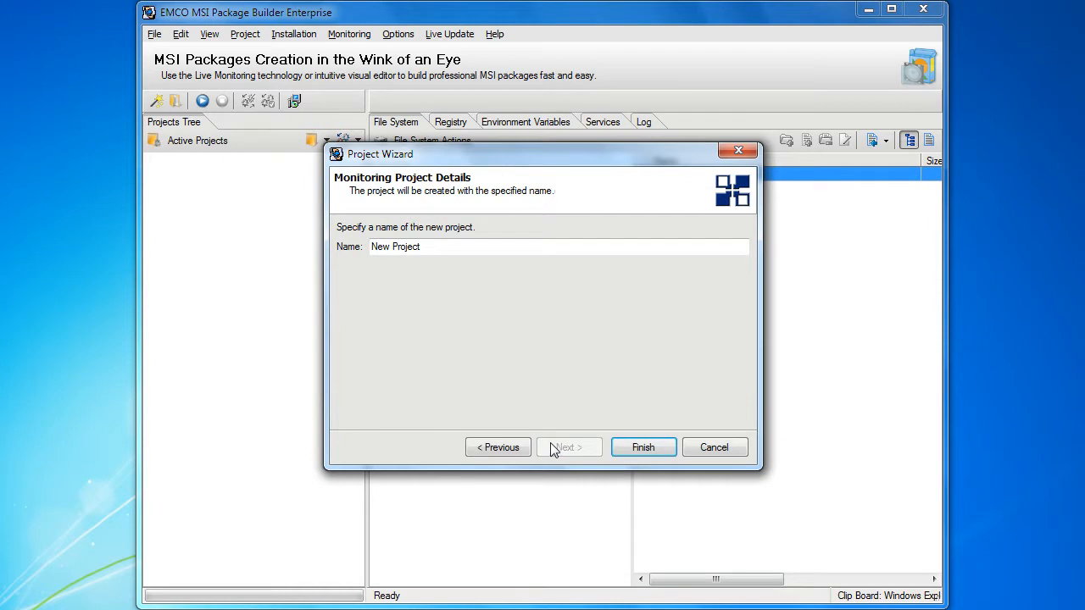
left_click(547, 247)
key("BackSpace")
key("BackSpace")
key("BackSpace")
key("BackSpace")
key("BackSpace")
key("BackSpace")
key("BackSpace")
key("BackSpace")
key("BackSpace")
key("BackSpace")
type("Capturing")
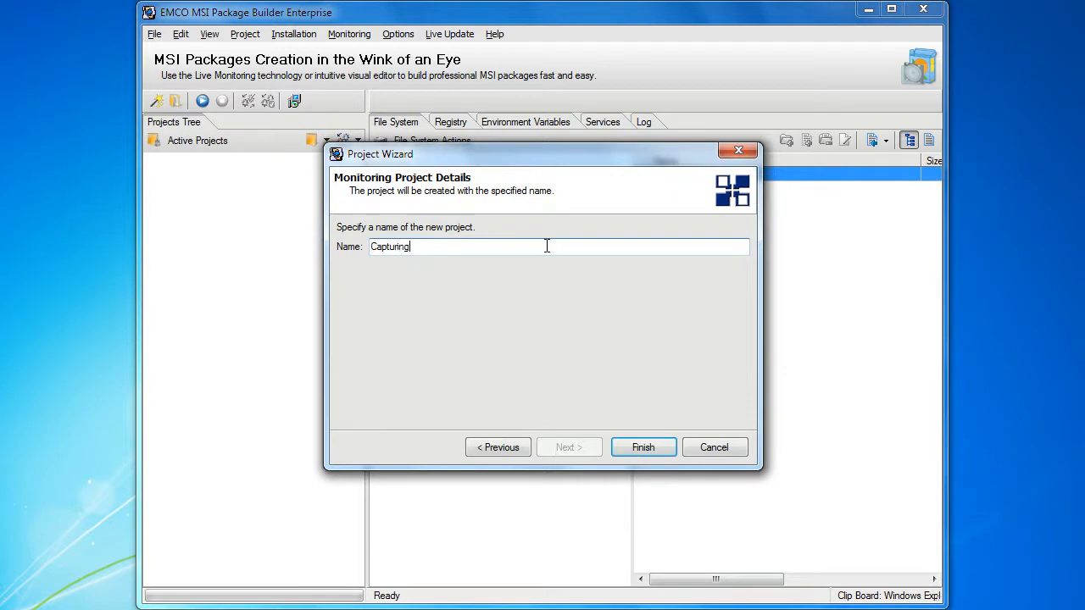
left_click(633, 448)
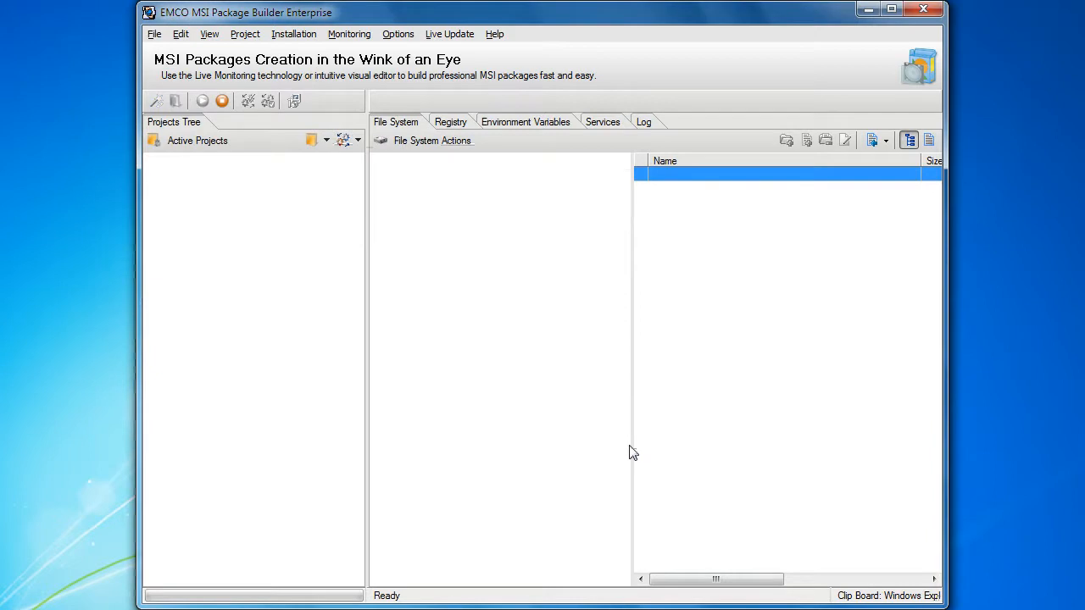
In Windows Explorer, copy the MSIBuilder shortcut from D:\Installations into its EMCO subfolder, and close the folder window.
key("alt+Tab")
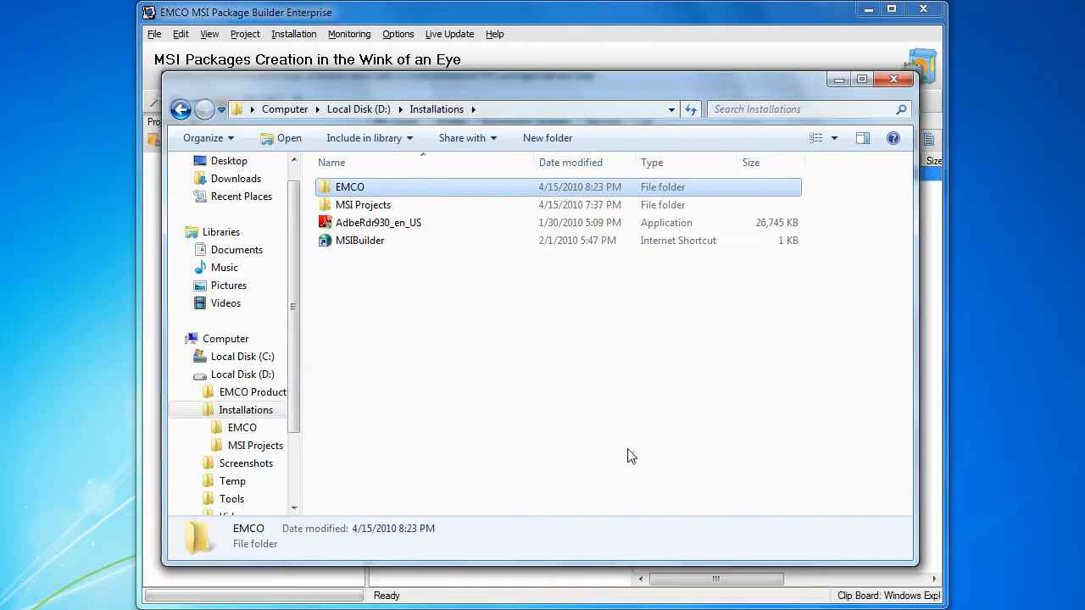
right_click(394, 245)
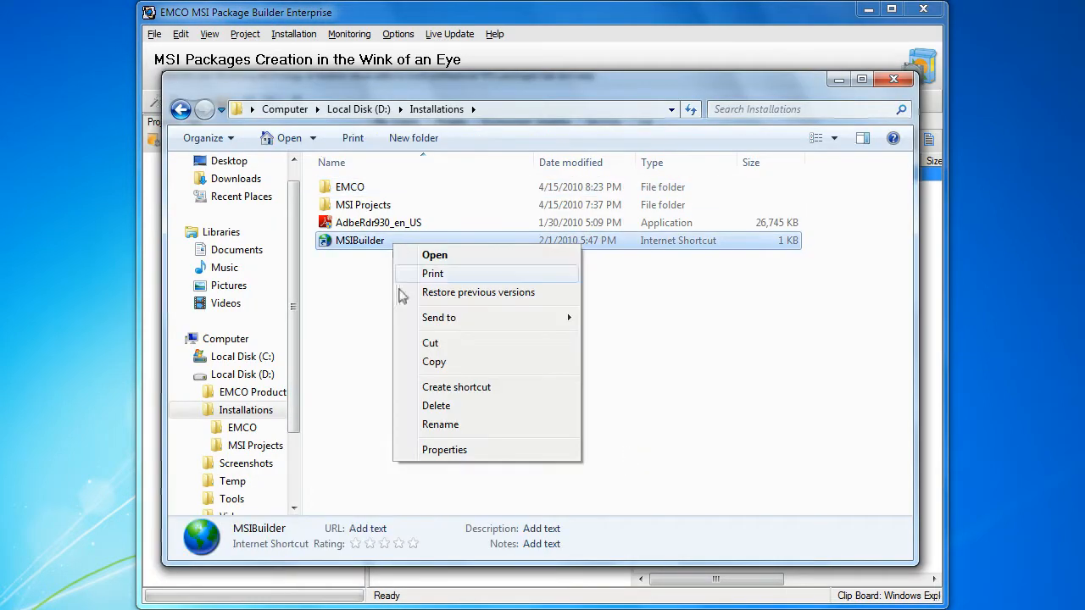
left_click(402, 363)
left_click(248, 428)
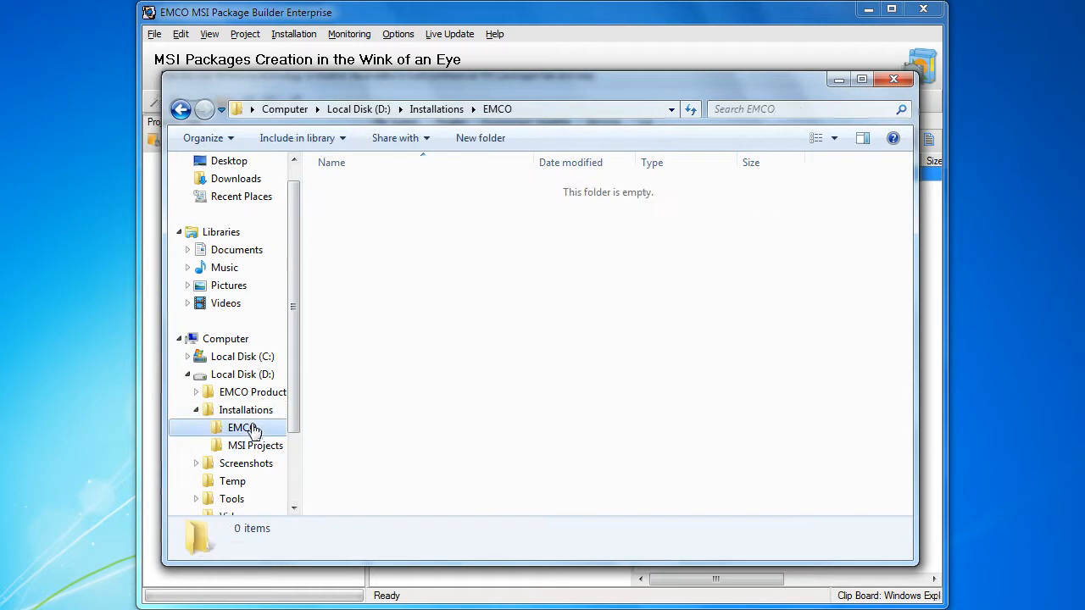
right_click(255, 430)
left_click(276, 315)
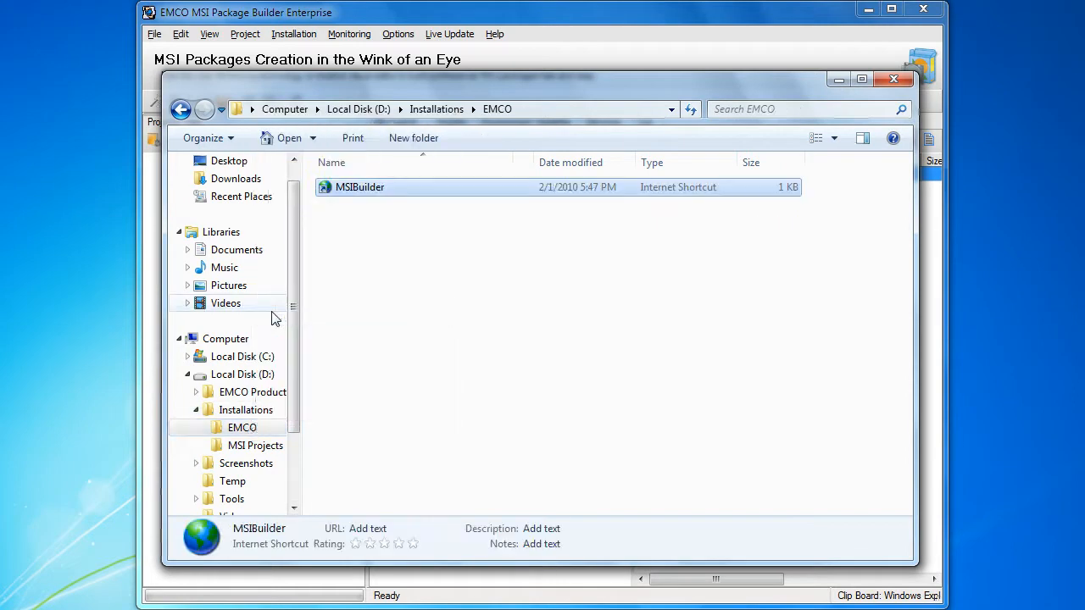
left_click(902, 79)
In Registry Editor, add a string value named Link with the data emco.is to HKEY_LOCAL_MACHINE\SOFTWARE\EMCO.
key("alt+Tab")
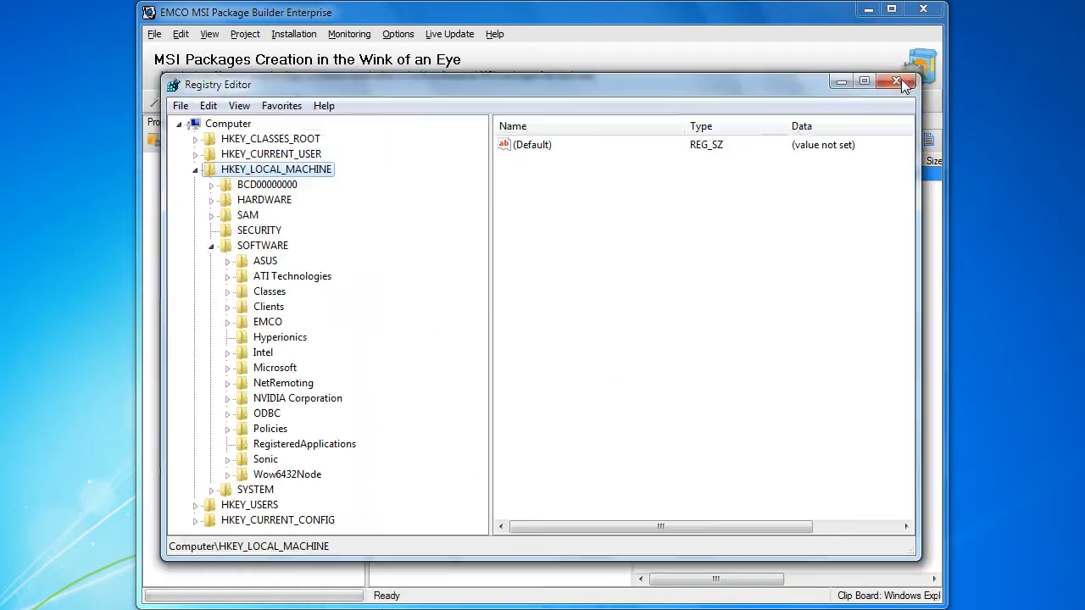
left_click(276, 321)
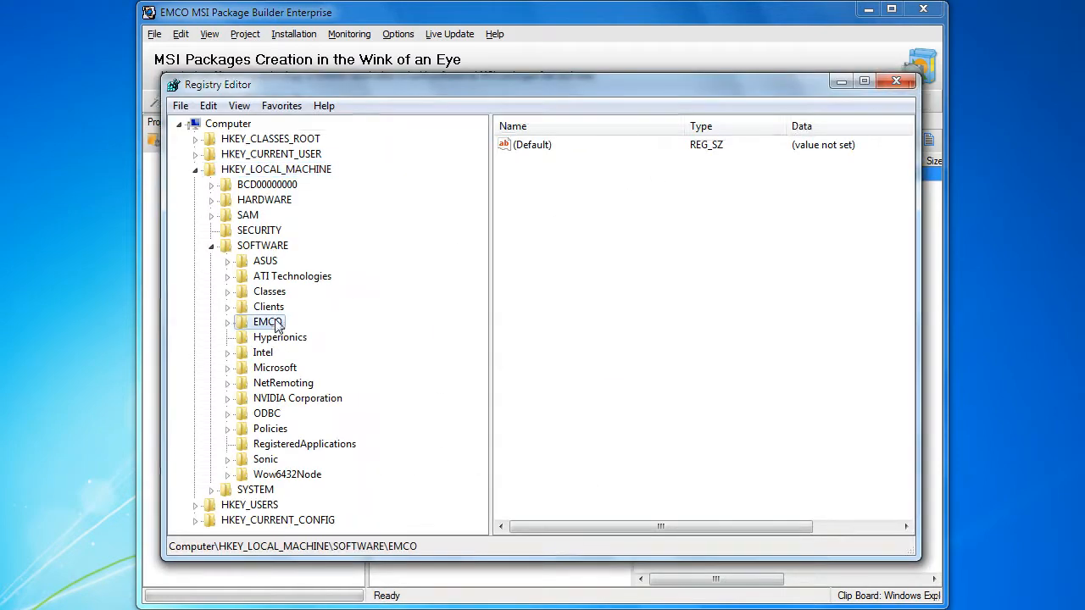
right_click(275, 321)
mouse_move(344, 352)
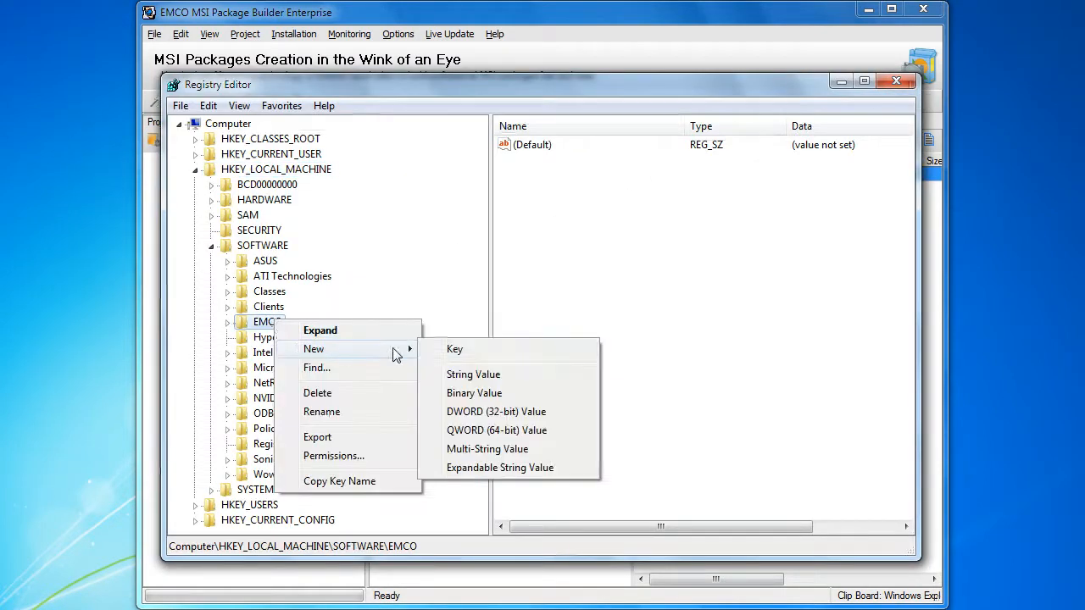
left_click(473, 375)
type("Link")
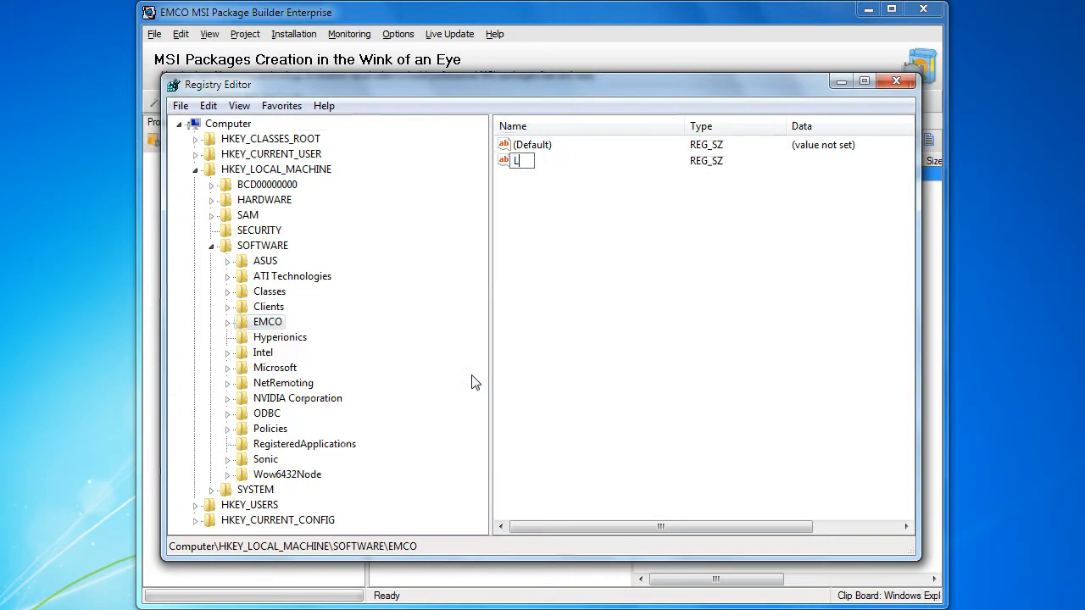
key("Return")
double_click(515, 159)
type("emco.ls")
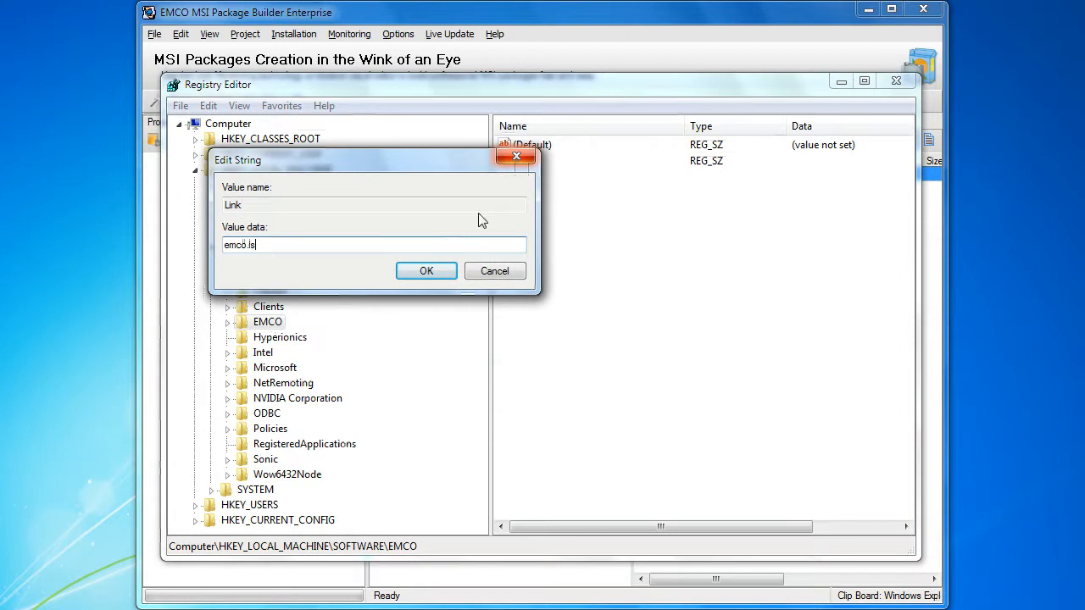
left_click(430, 274)
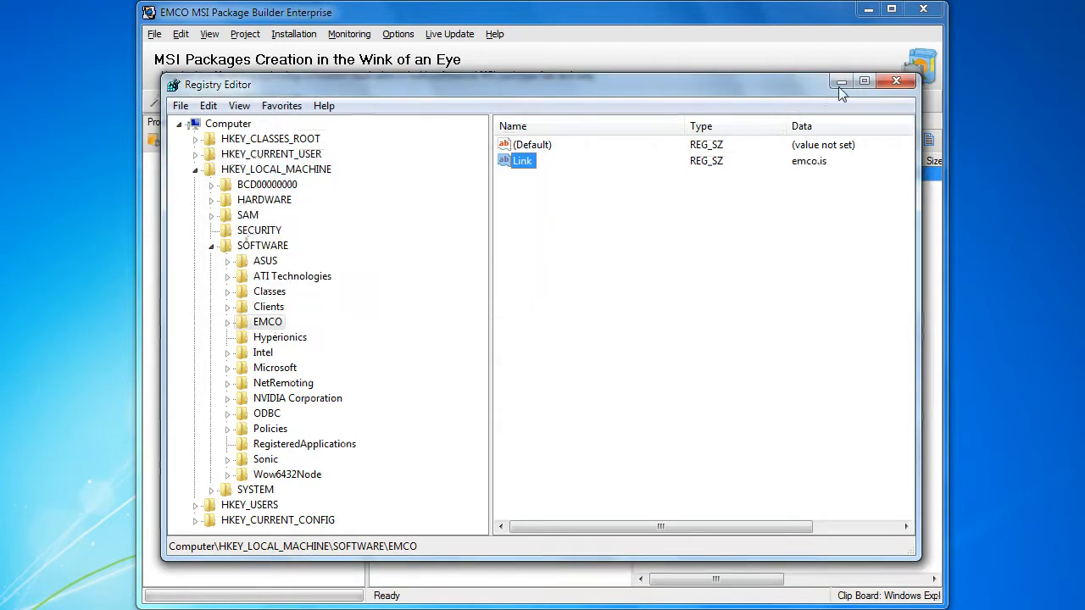
Close Registry Editor and stop the change monitoring in MSI Package Builder.
left_click(882, 85)
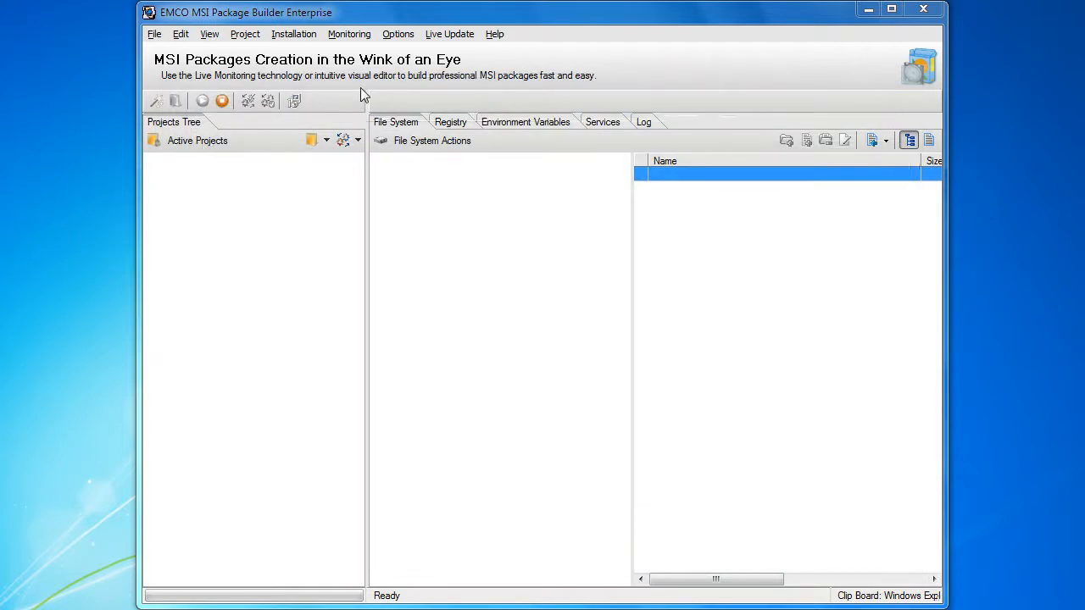
left_click(221, 101)
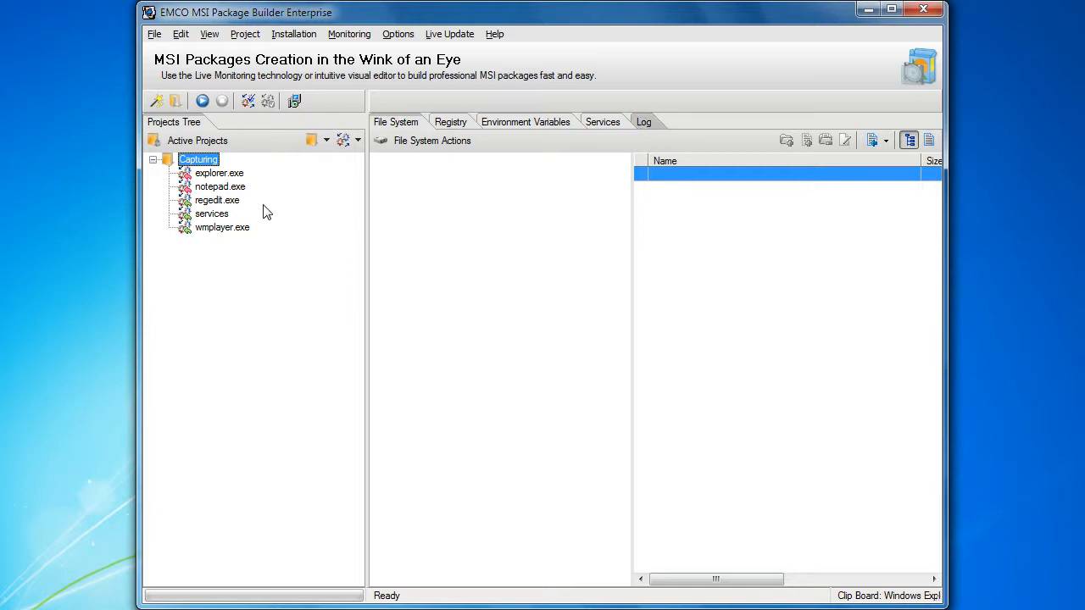
Examine the file system changes captured for explorer.exe in the EMCO folder under D:\Installations.
left_click(235, 175)
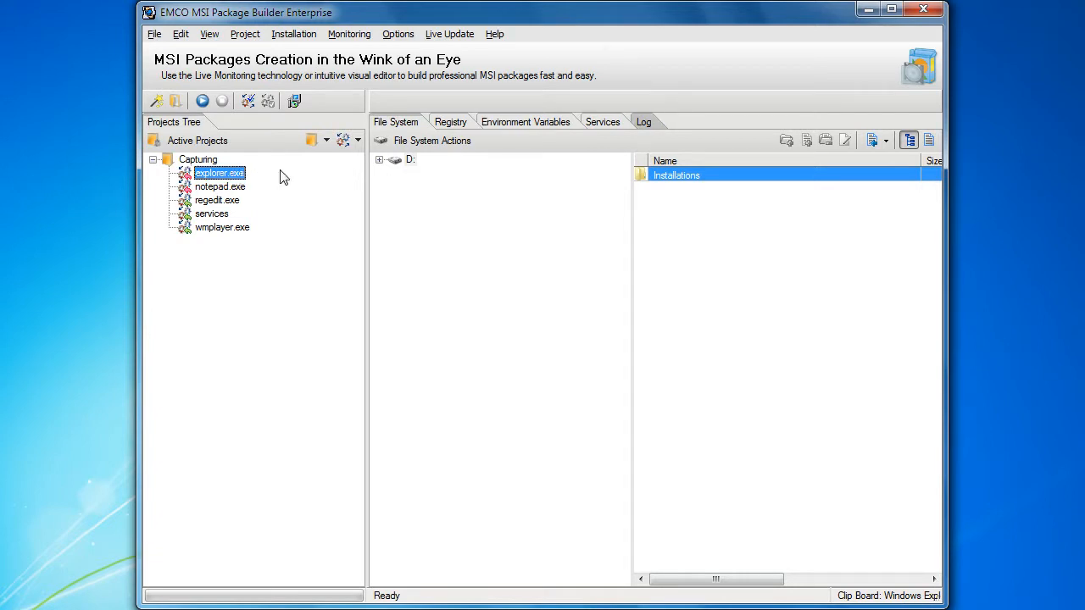
left_click(379, 161)
left_click(394, 173)
left_click(450, 188)
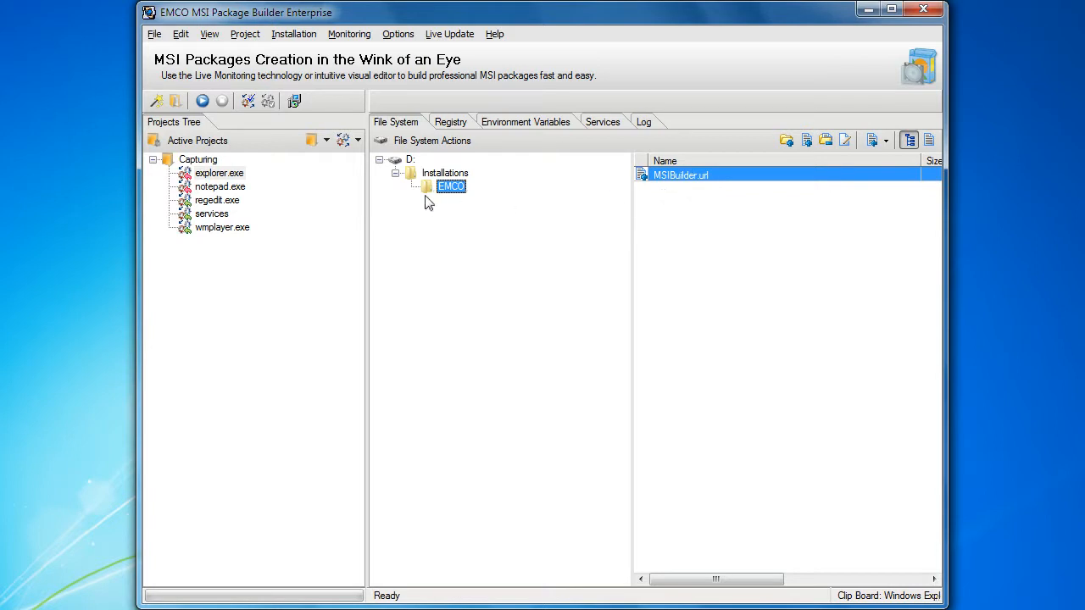
Examine the registry changes captured for regedit.exe under HKEY_LOCAL_MACHINE\SOFTWARE\EMCO, including the Link value.
left_click(242, 205)
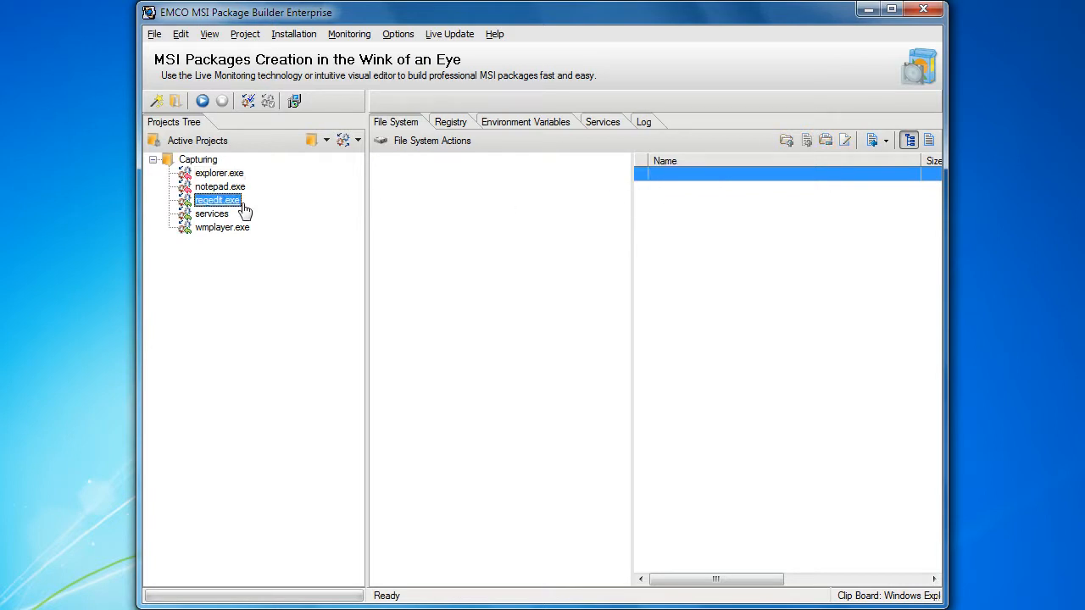
left_click(466, 125)
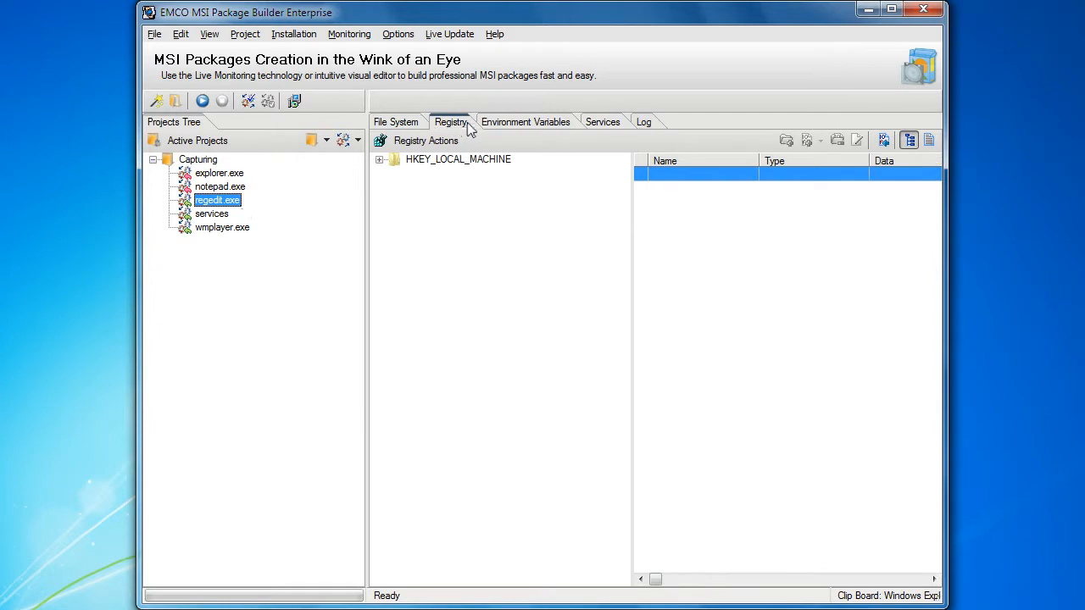
left_click(380, 160)
left_click(395, 173)
left_click(447, 187)
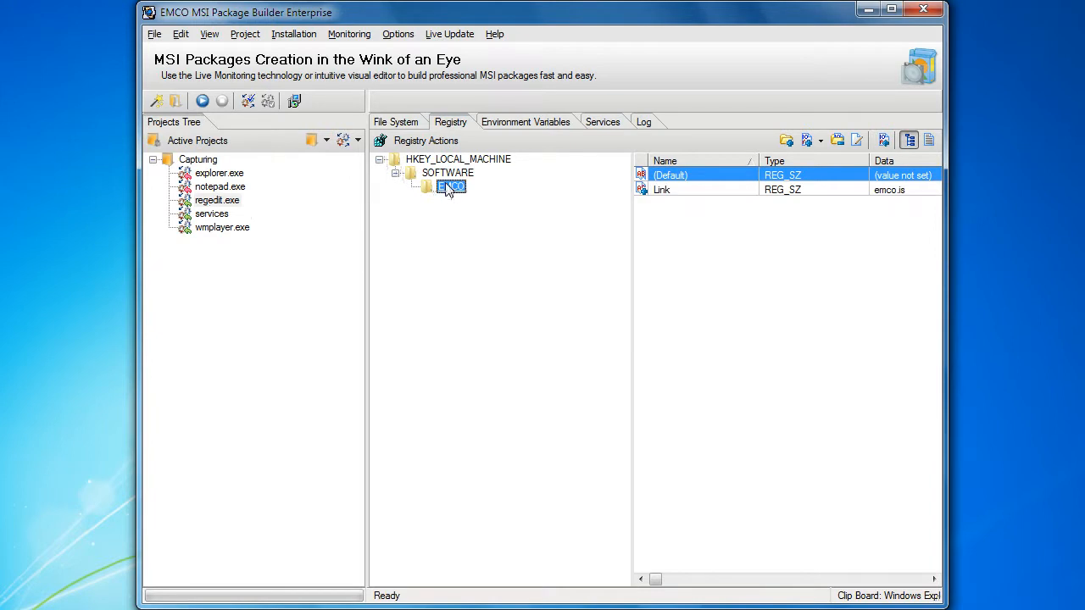
left_click(674, 193)
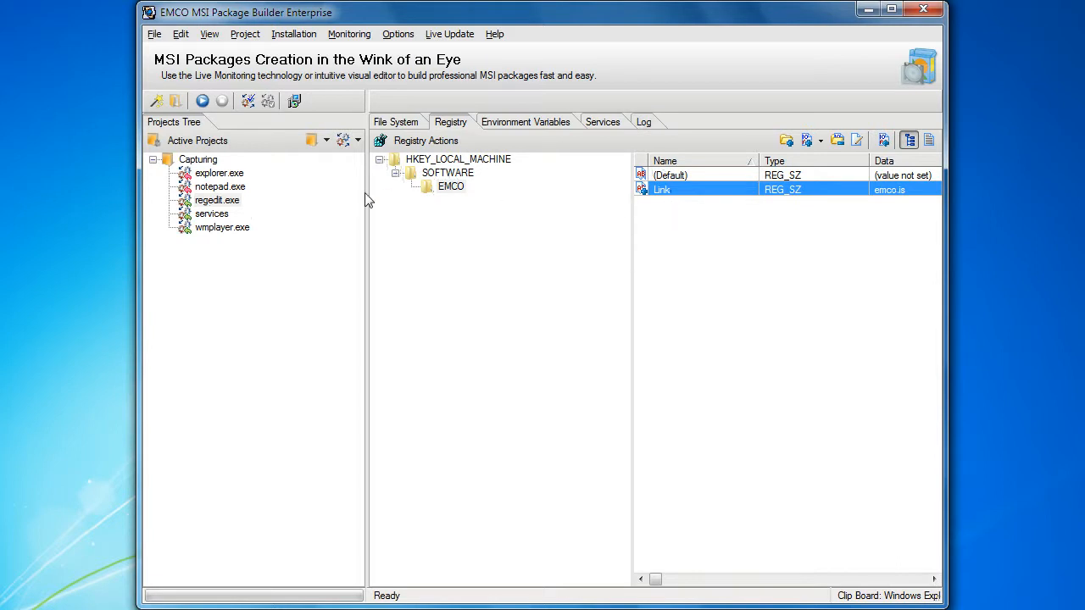
Delete the unneeded notepad.exe, services and wmplayer.exe installations from the Capturing project.
left_click(245, 188)
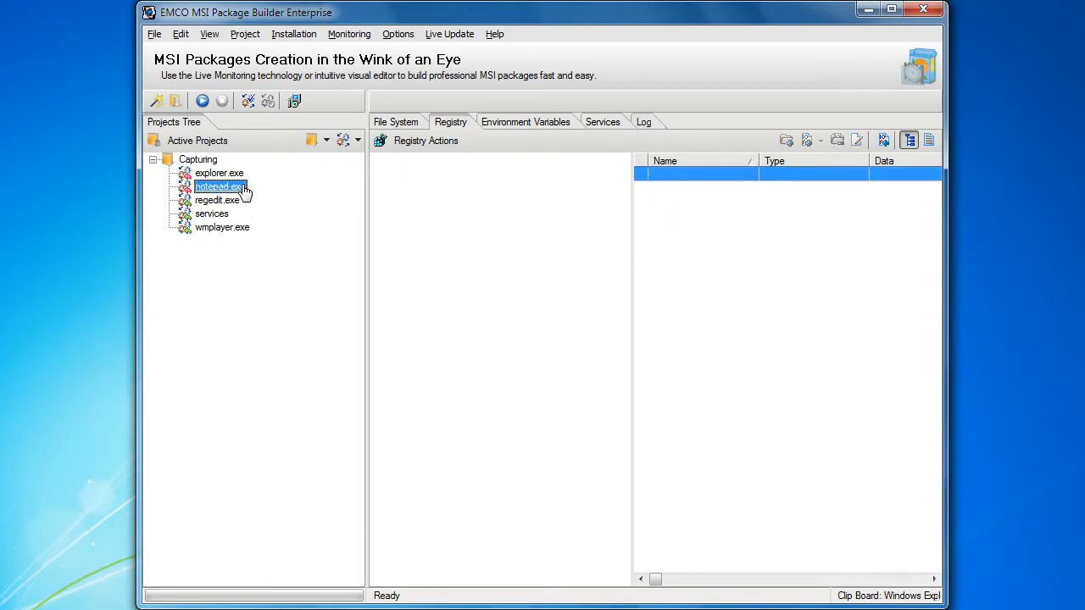
left_click(233, 230)
left_click(233, 230, "ctrl")
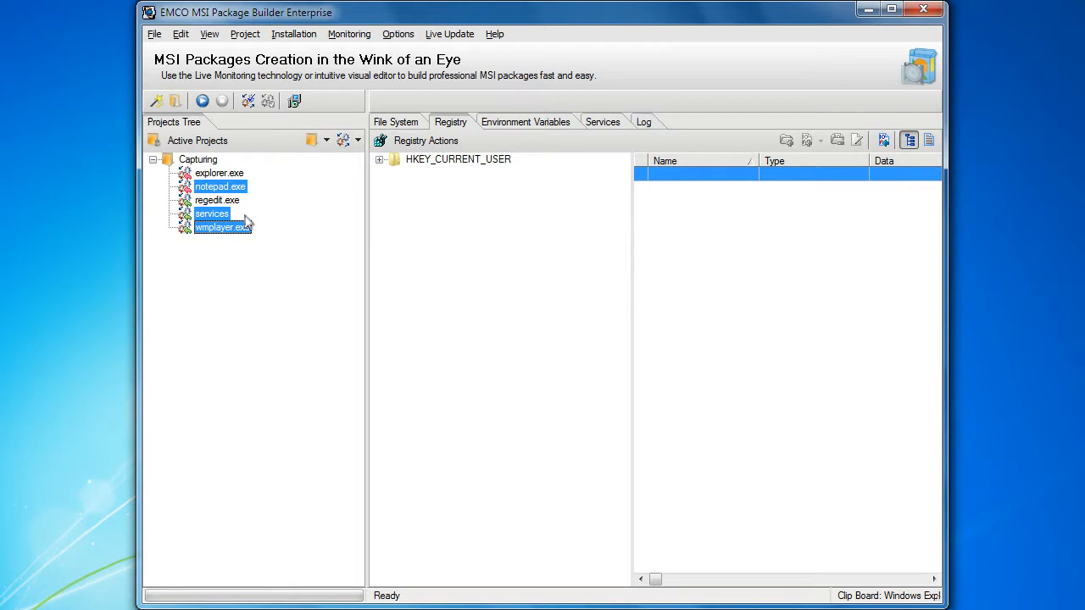
right_click(235, 228)
left_click(246, 272)
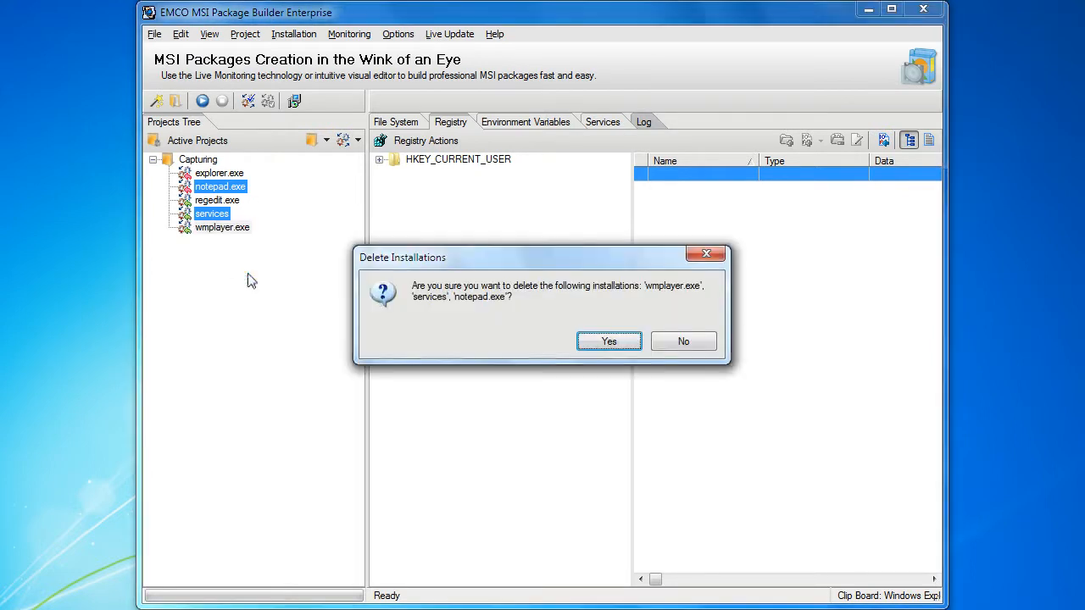
left_click(608, 341)
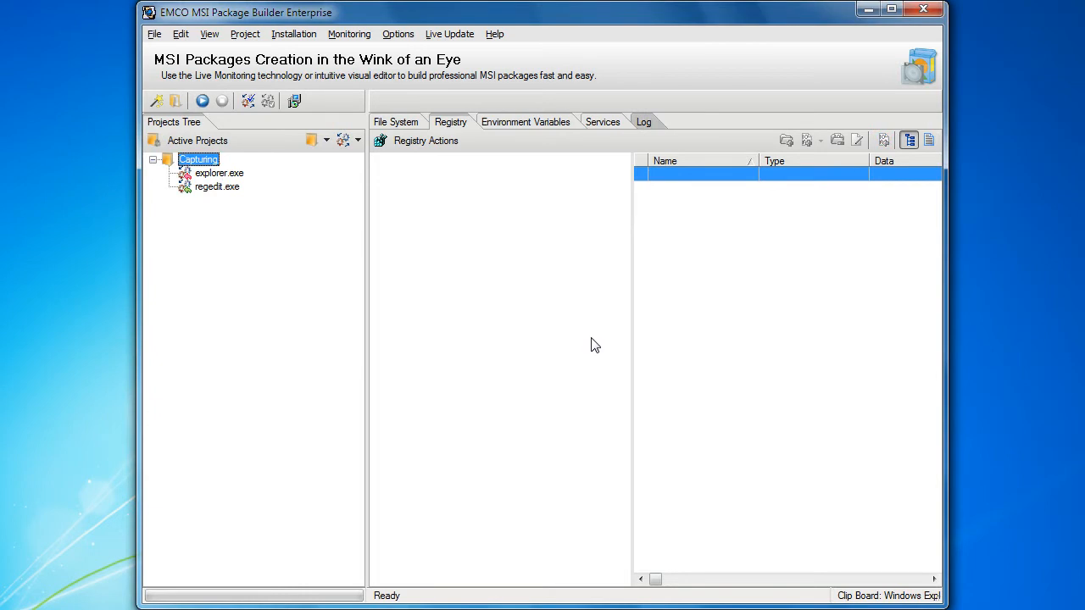